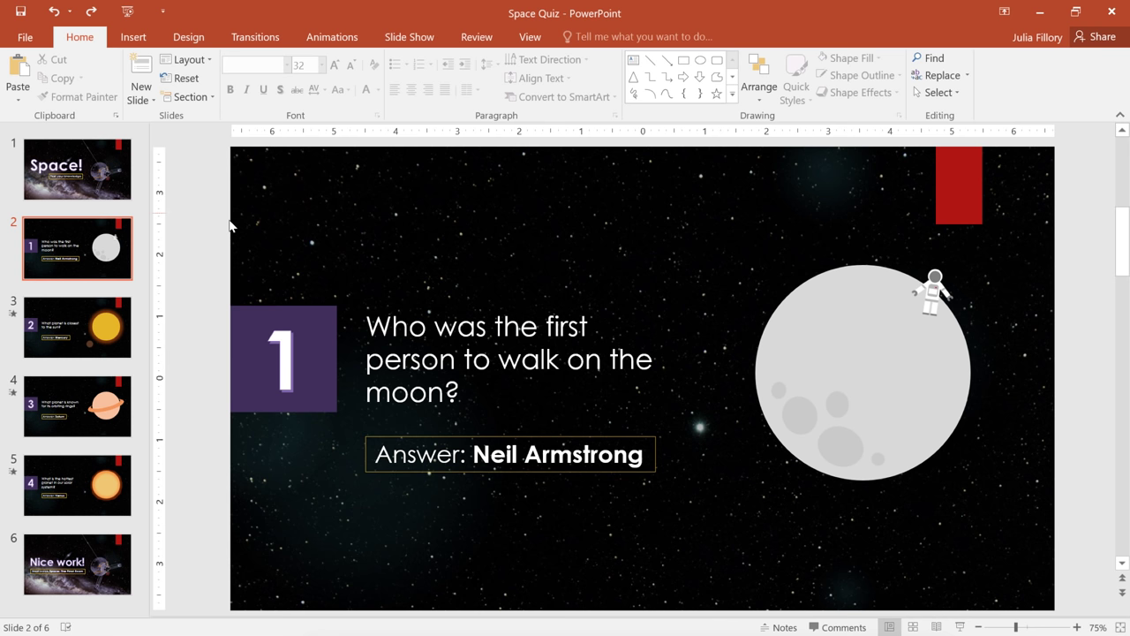
Apply the Fly In entrance animation to the question text on slide 2, with its direction set to From Left.
click(403, 304)
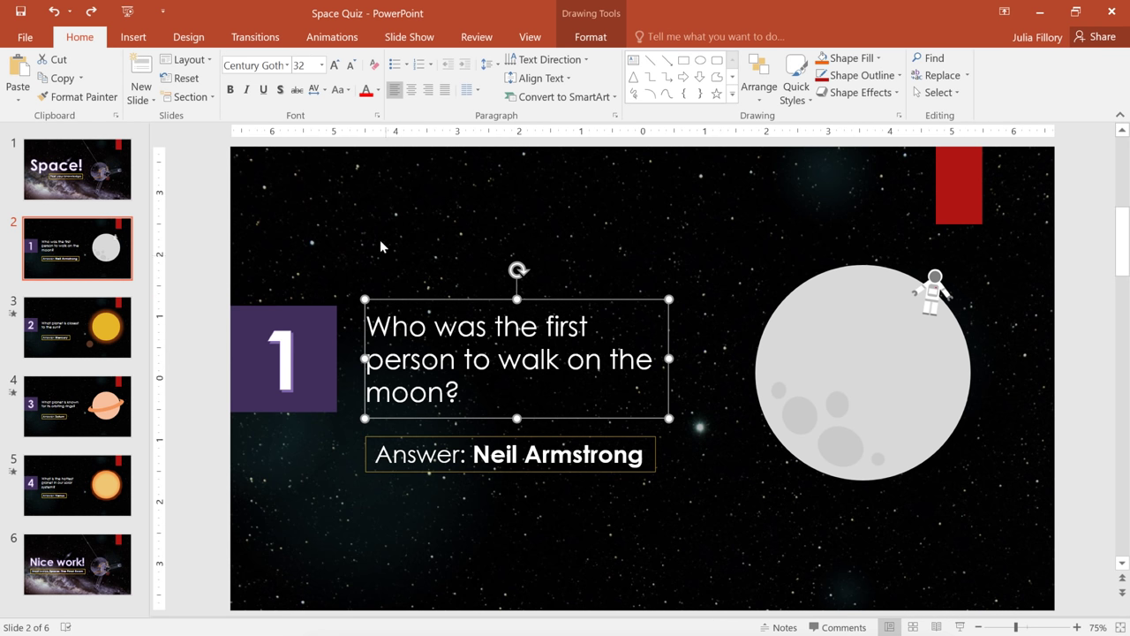
click(334, 49)
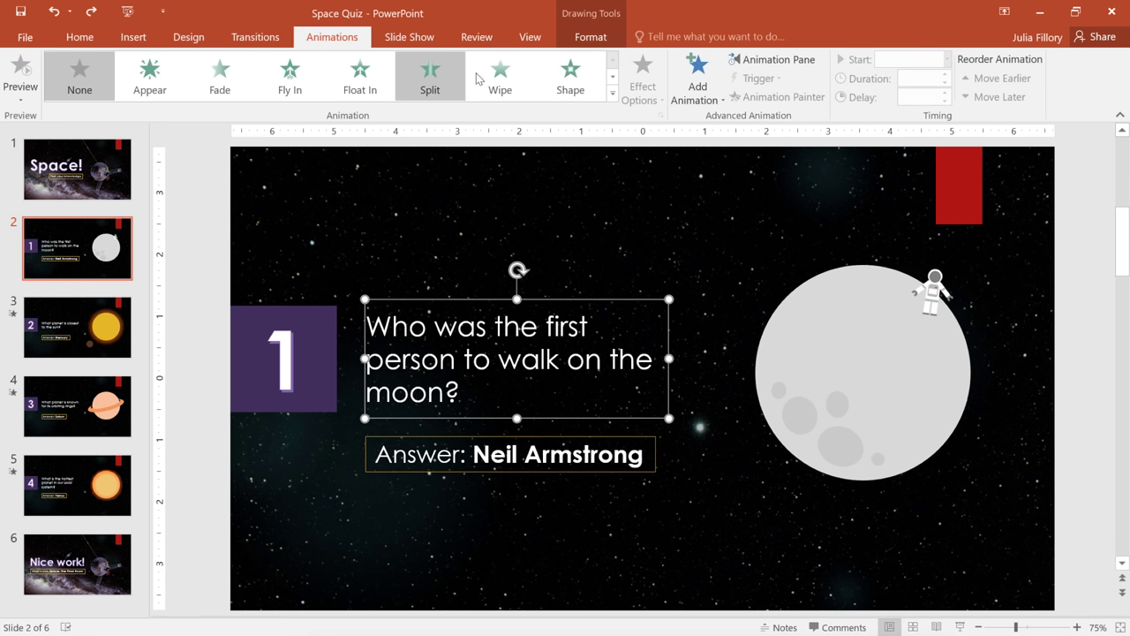
click(612, 95)
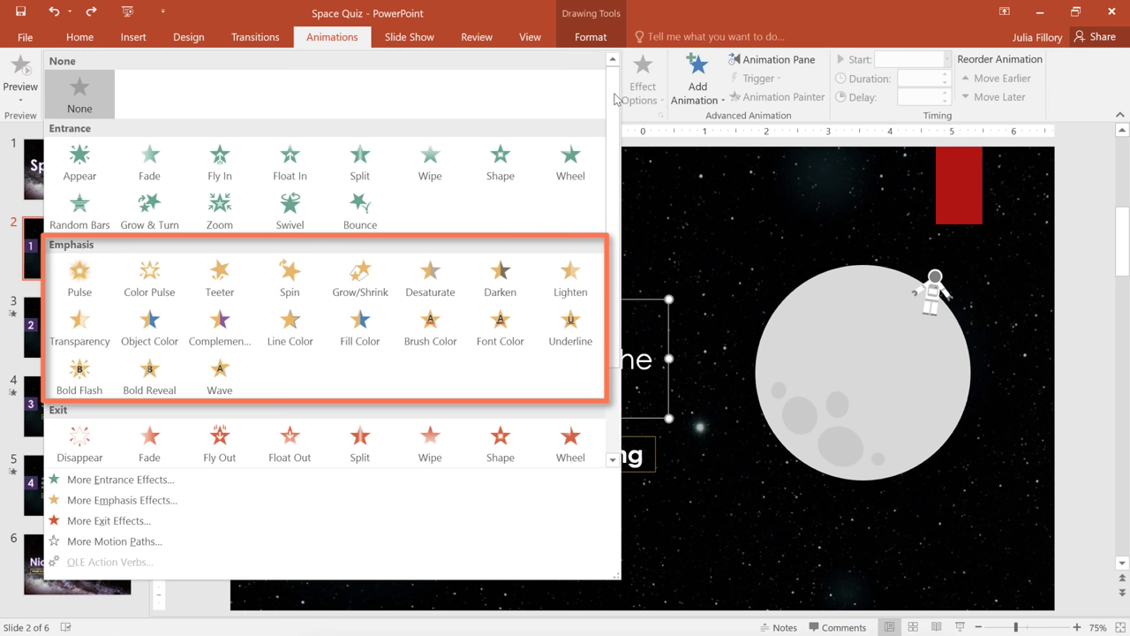
scroll(614, 99, down, 2)
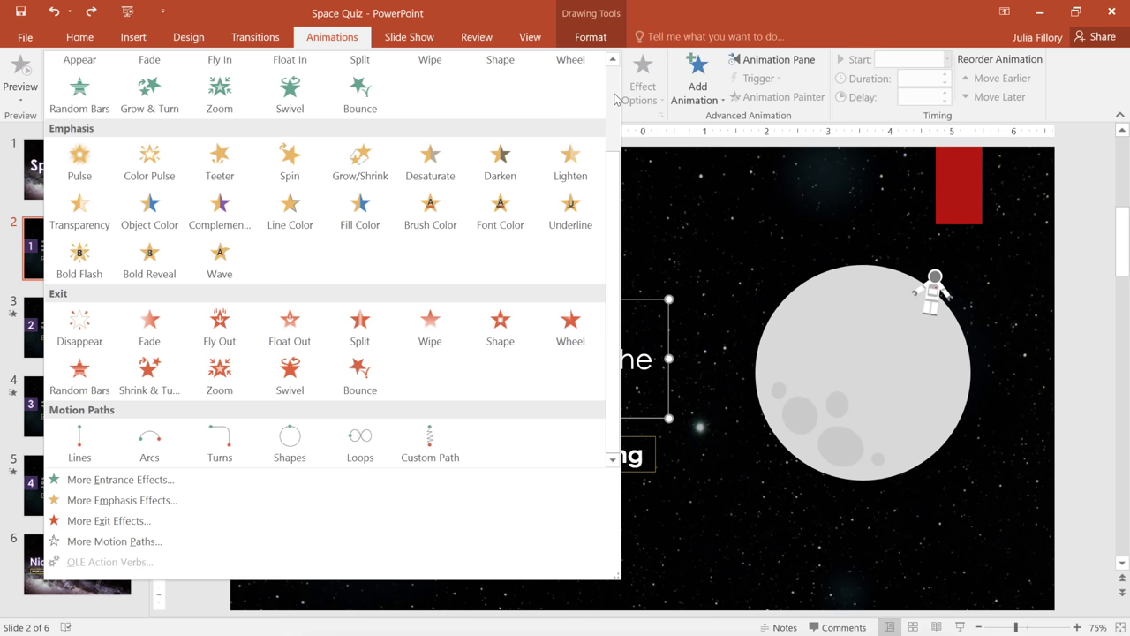
scroll(614, 99, up, 2)
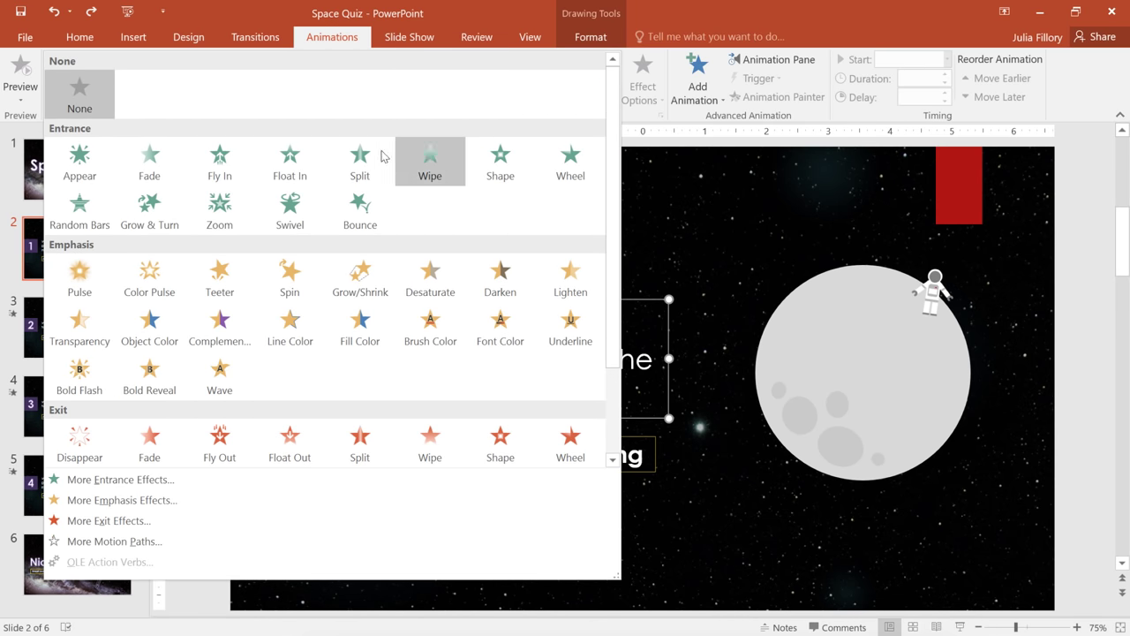
click(219, 159)
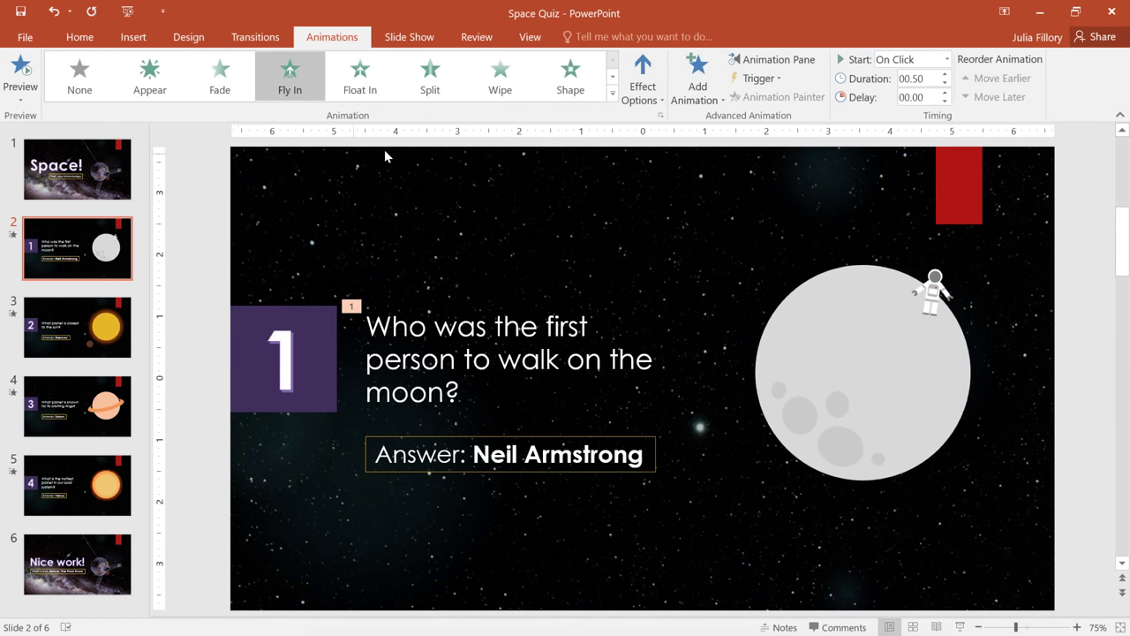
click(637, 99)
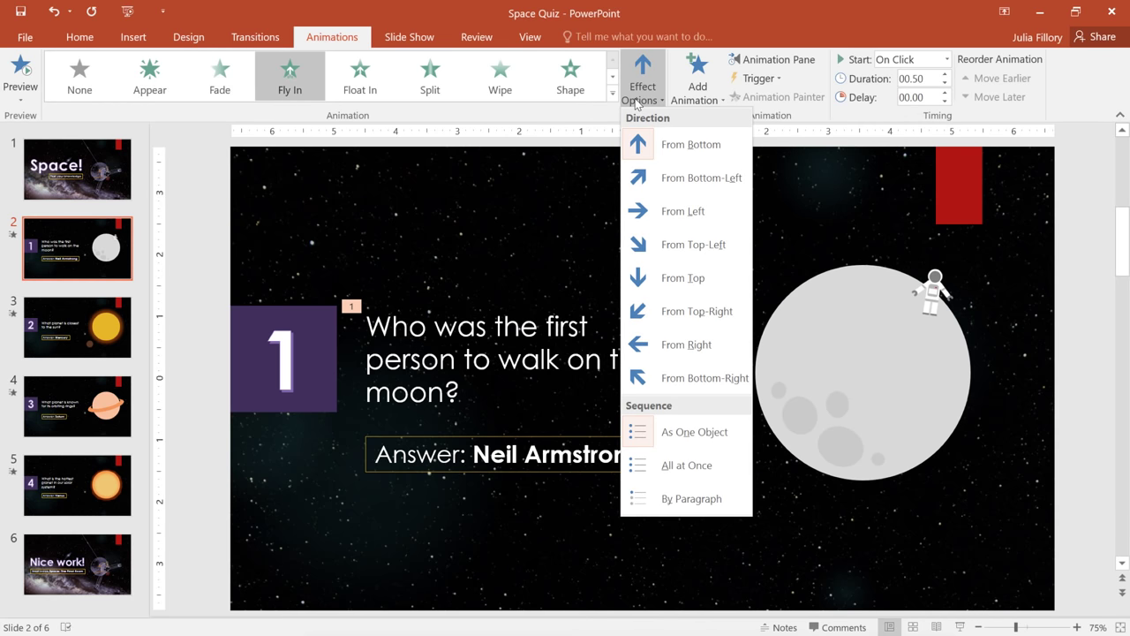
click(639, 216)
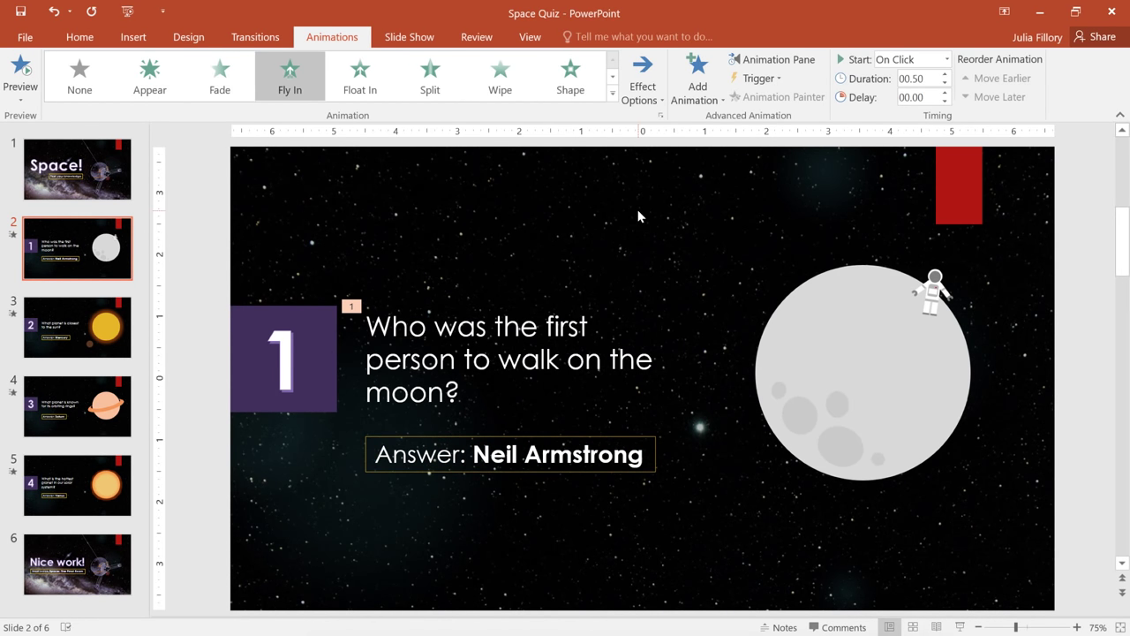
Add a Pulse emphasis as a second animation on the question text and preview the slide's animations.
click(612, 78)
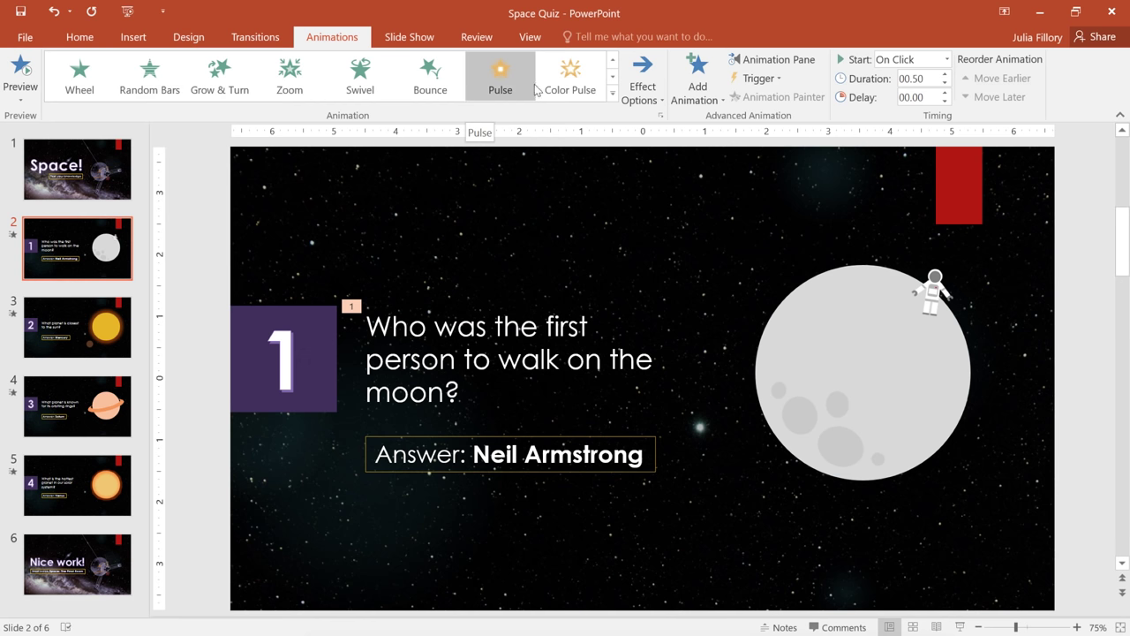
click(706, 100)
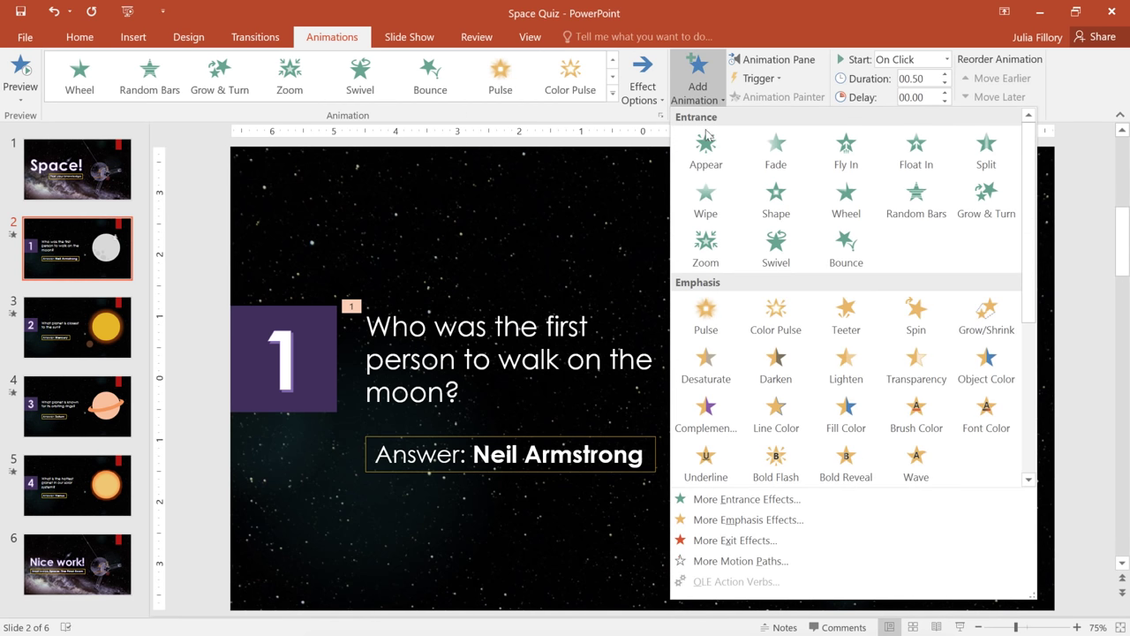
click(704, 310)
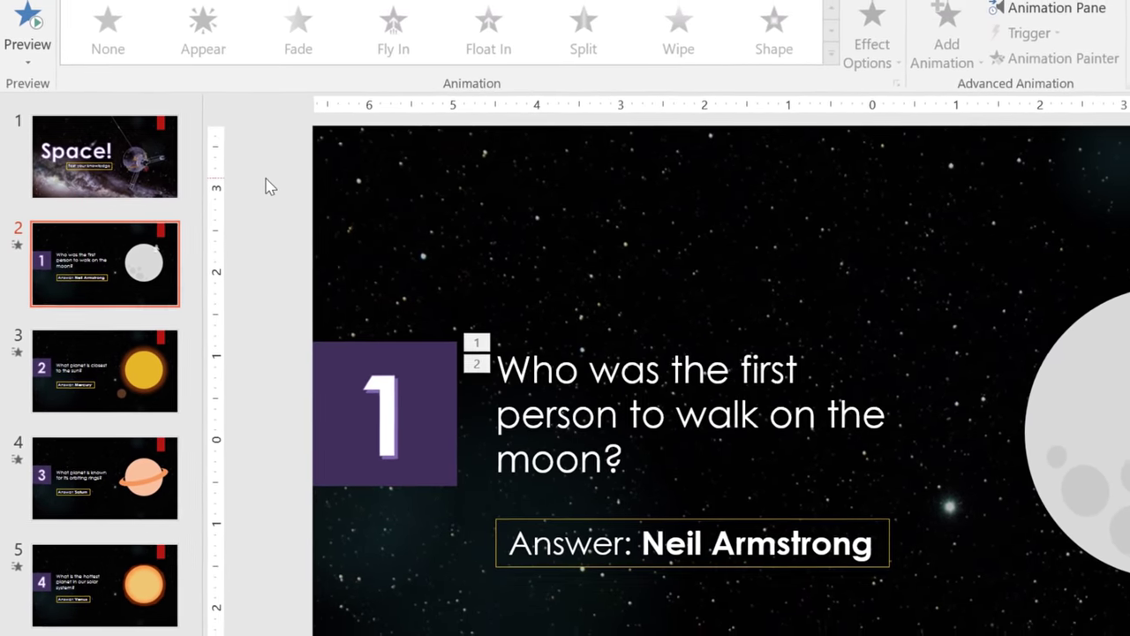
click(22, 77)
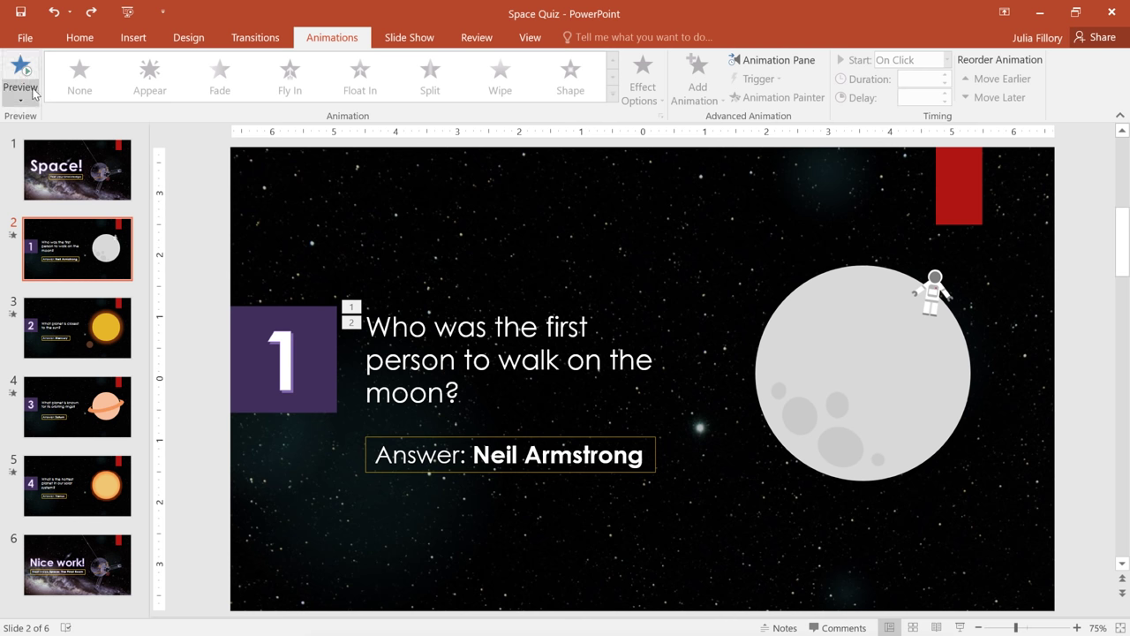
Try the Swivel entrance on the answer text box and replace it with the Fade entrance animation.
click(389, 436)
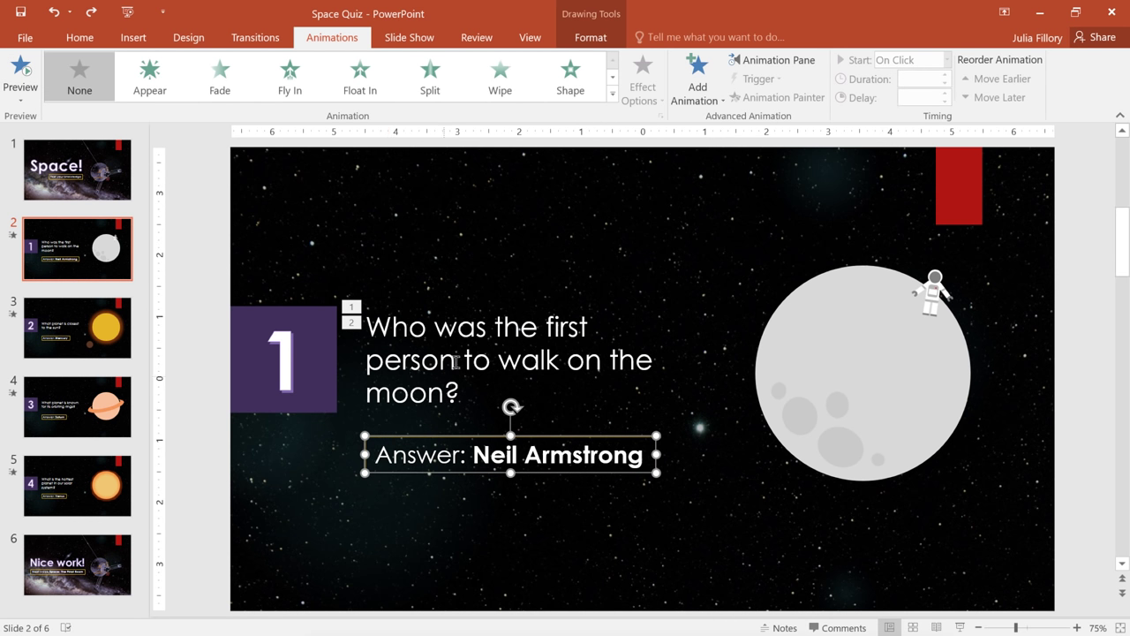
click(611, 85)
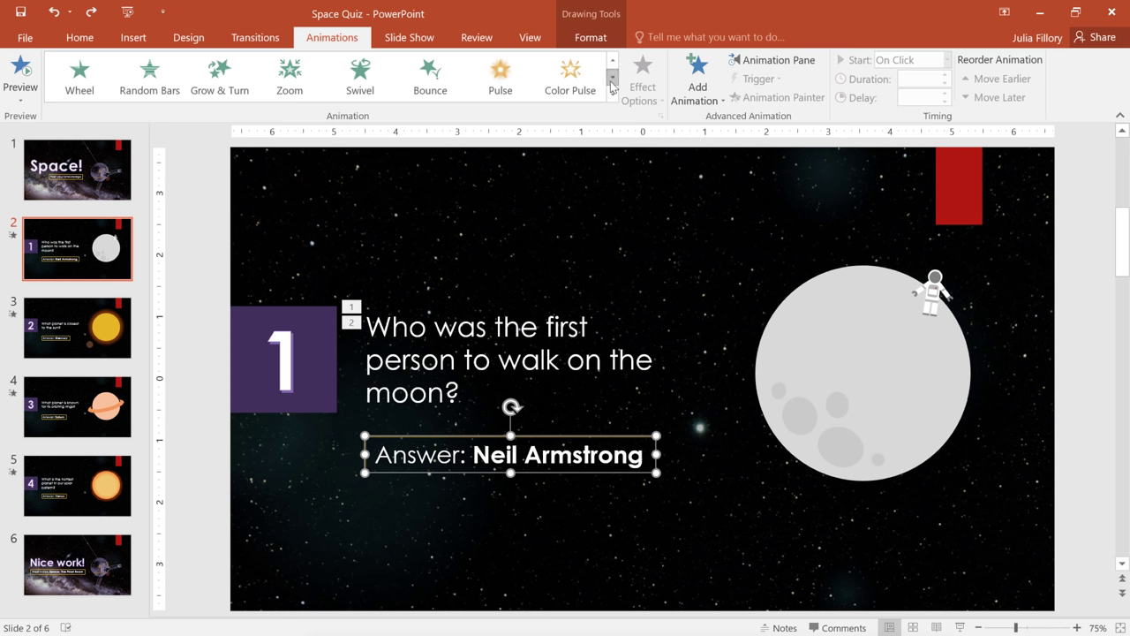
click(381, 86)
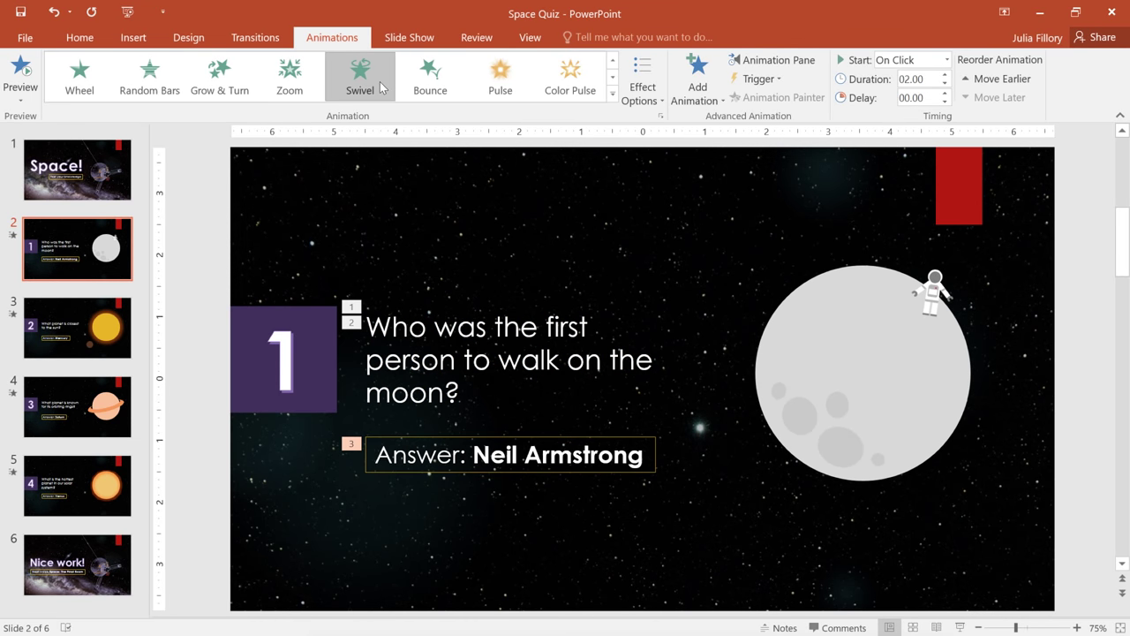
click(612, 60)
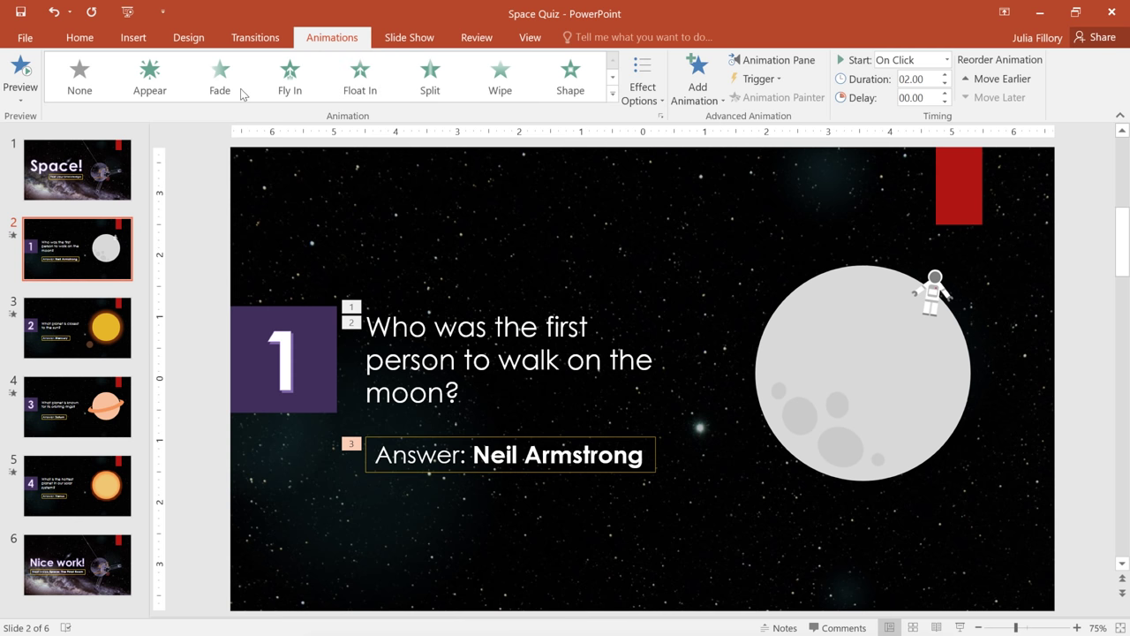
click(220, 78)
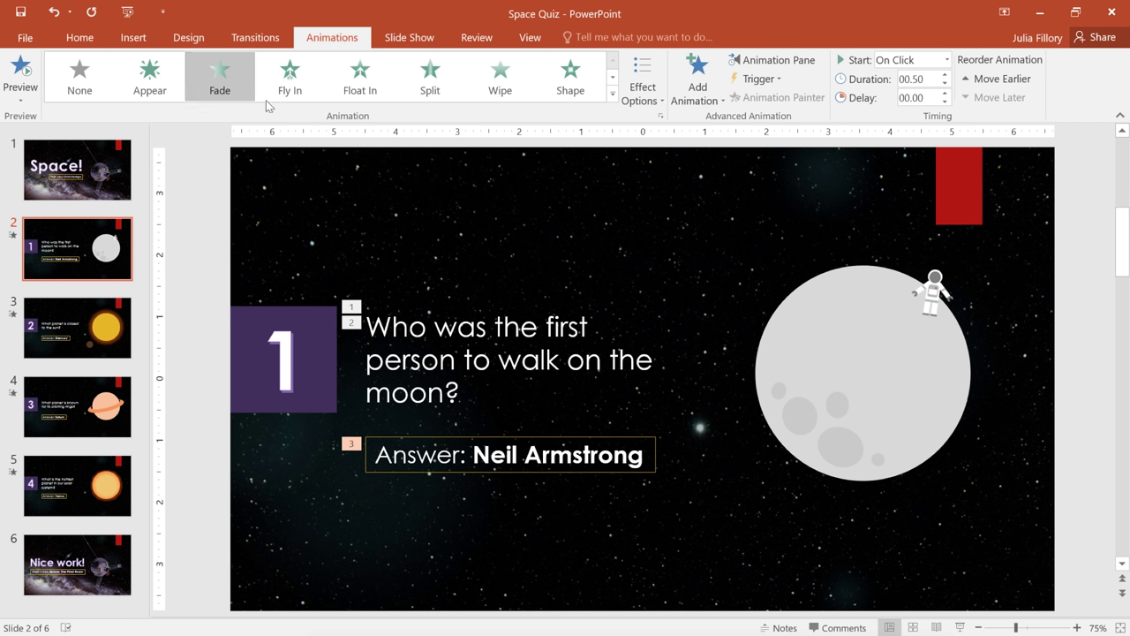
Apply the Bounce entrance animation to the astronaut graphic on the moon.
click(931, 290)
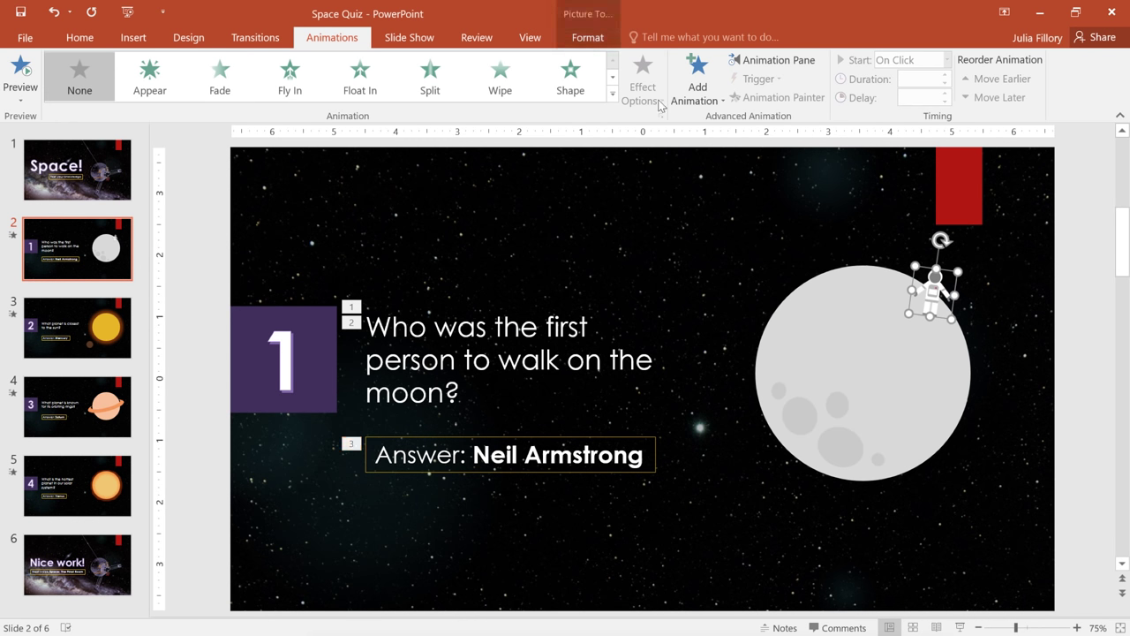
click(611, 78)
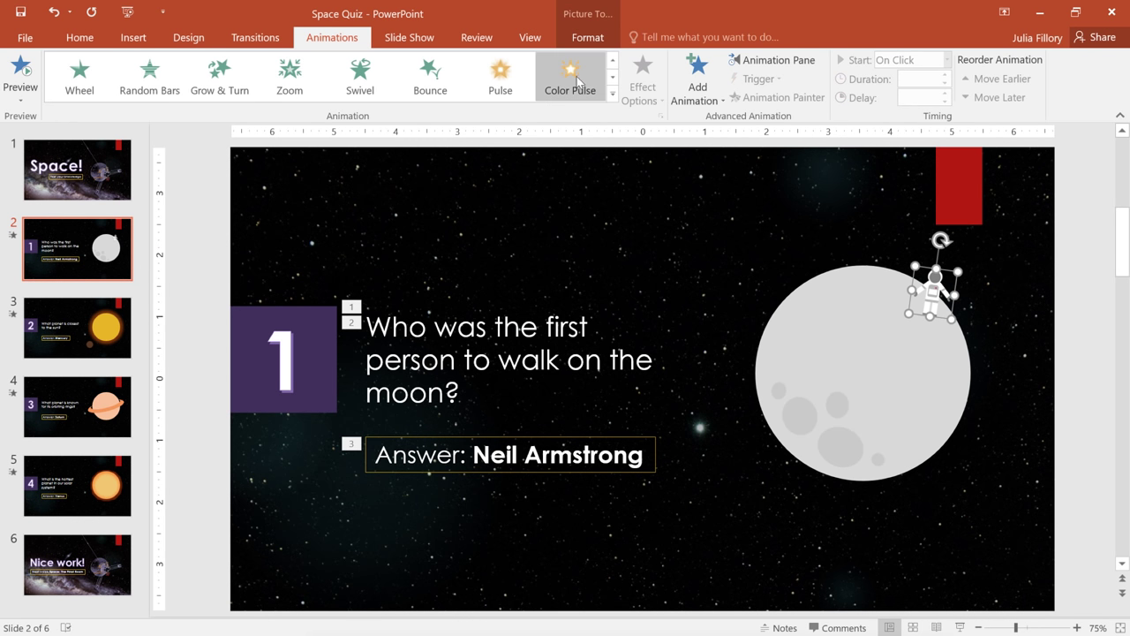
click(444, 82)
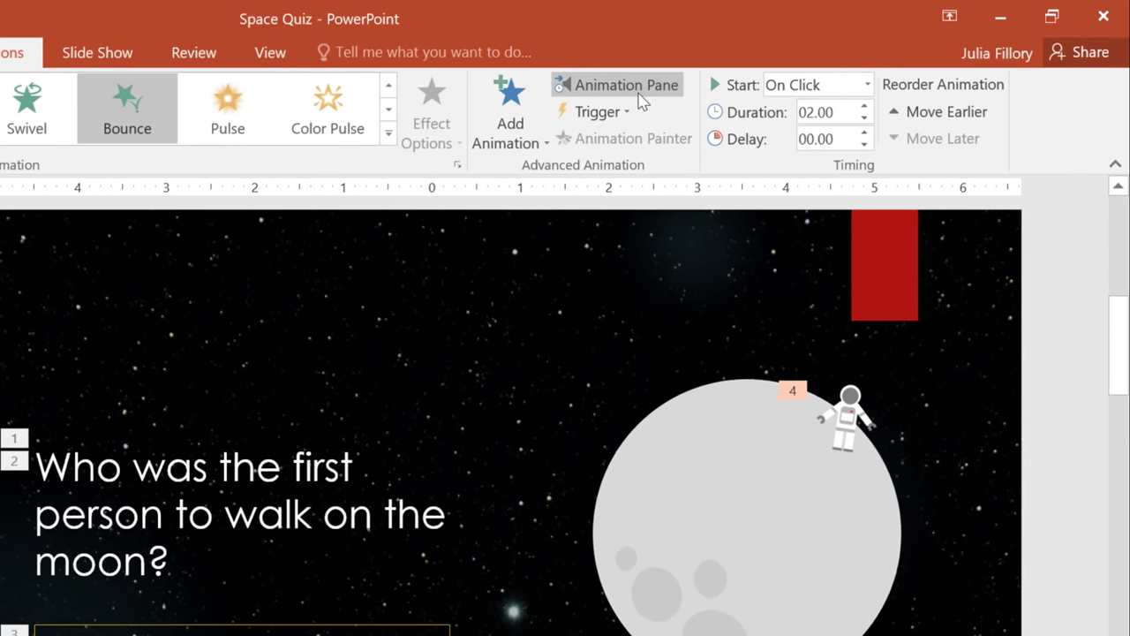
Show the Animation Pane and reorder the astronaut graphic's animation ahead of the answer text's animation.
click(627, 99)
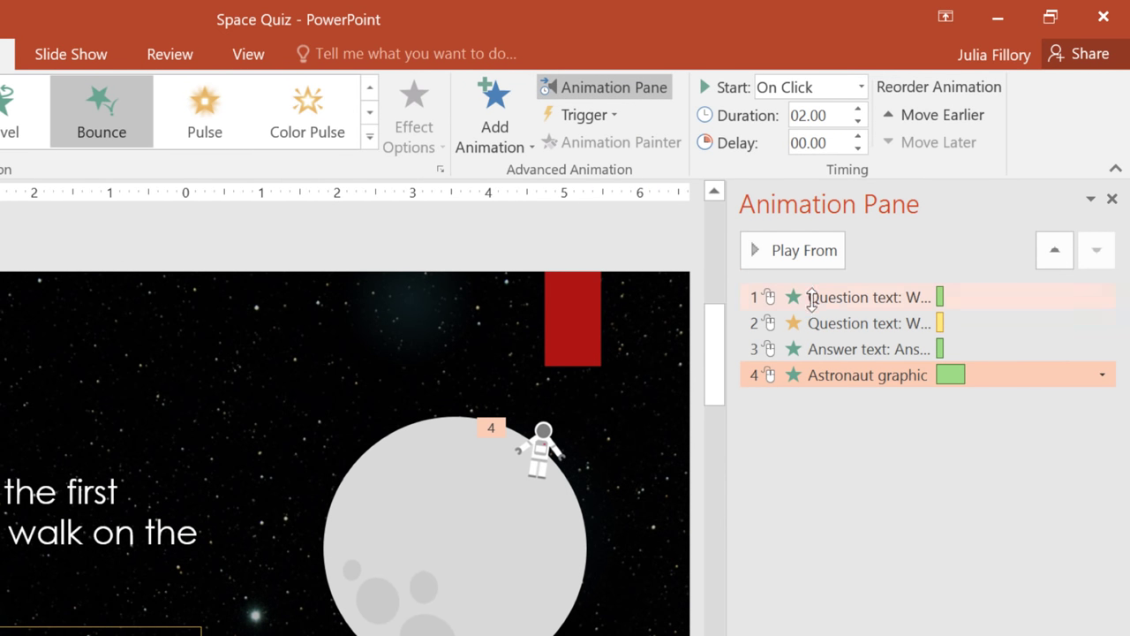
drag(874, 380, 873, 336)
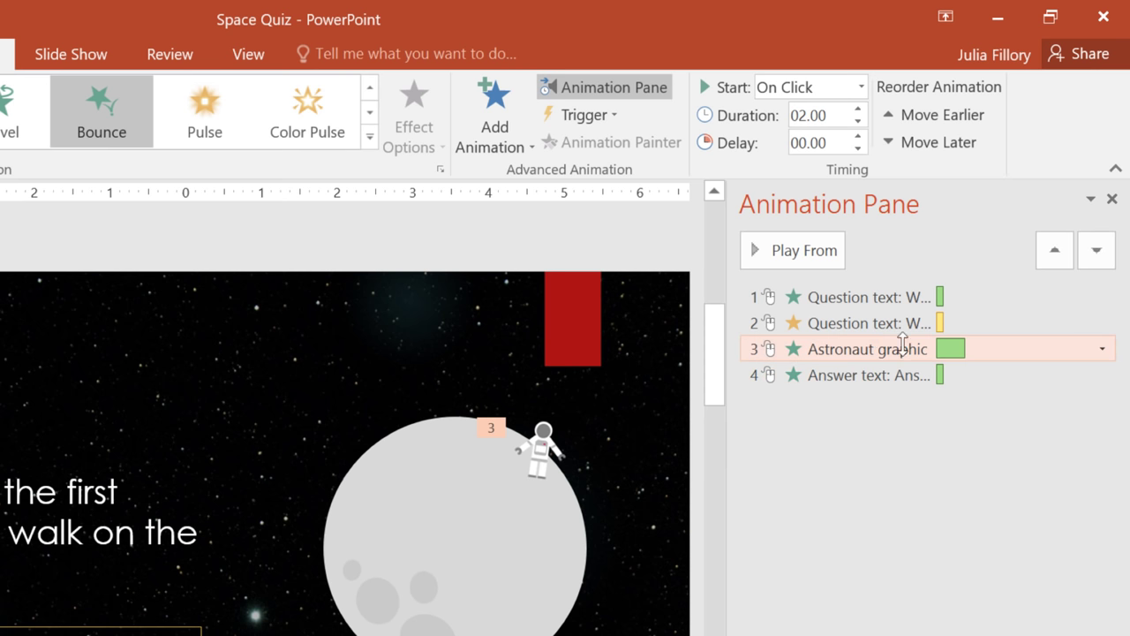
Set the astronaut graphic, the question text's Pulse effect and the answer text animations to Start After Previous.
click(1101, 351)
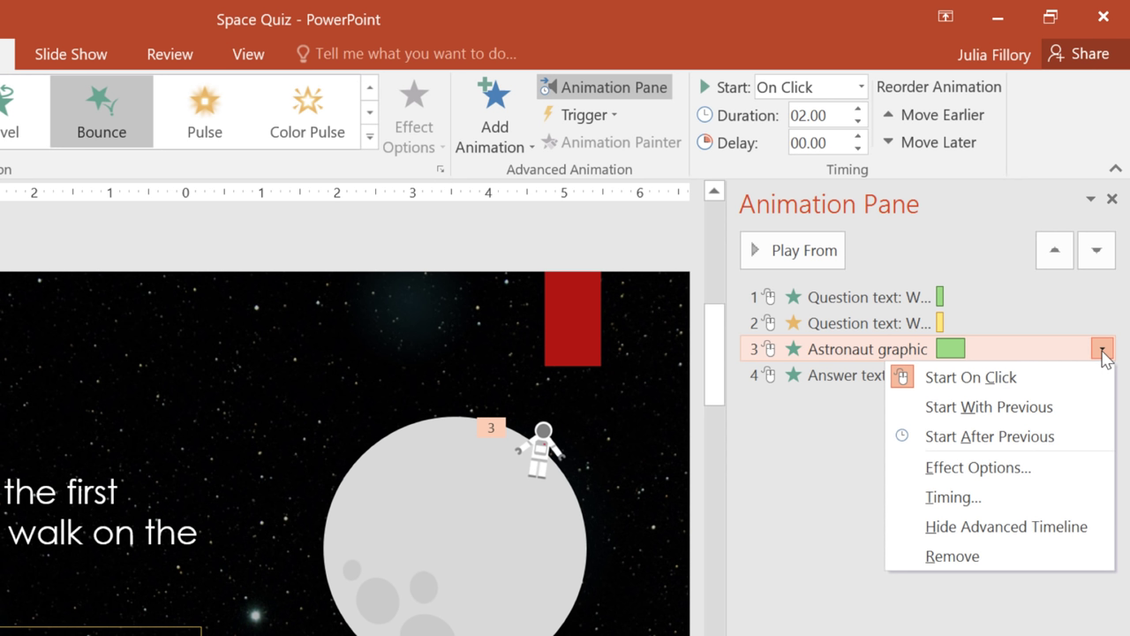
click(1091, 437)
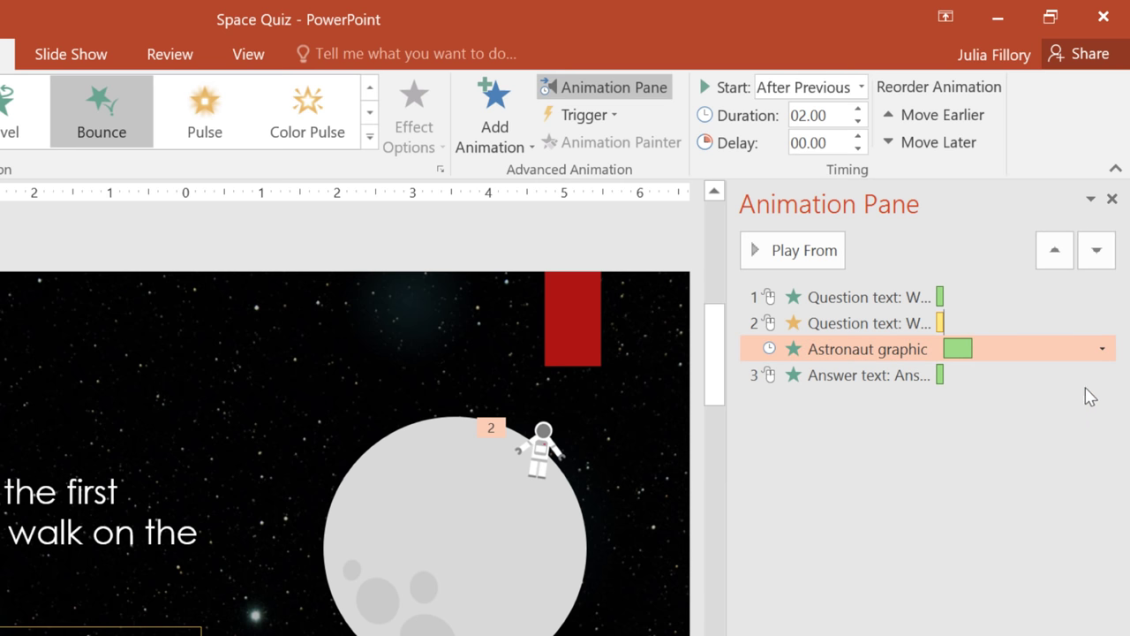
click(1069, 323)
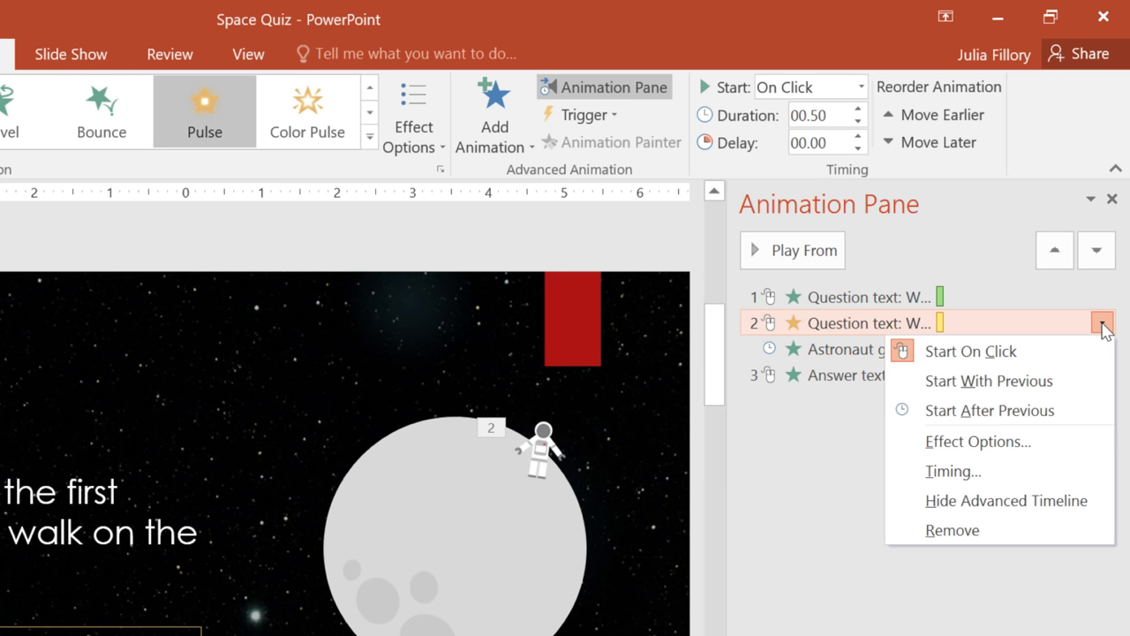
click(1088, 412)
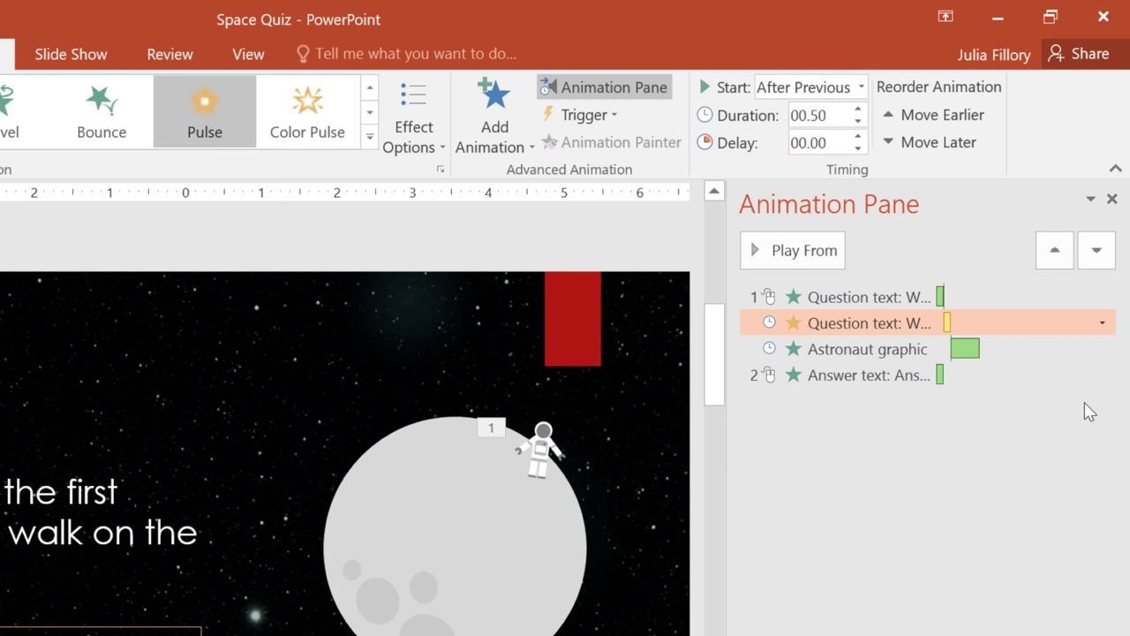
click(1085, 375)
click(1100, 376)
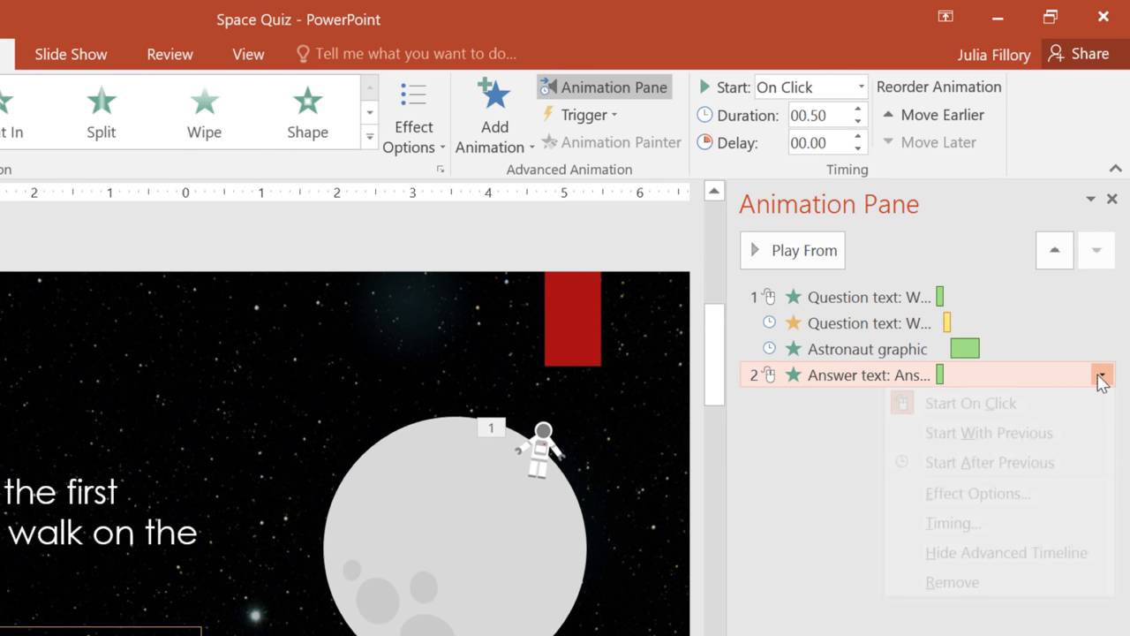
click(1083, 462)
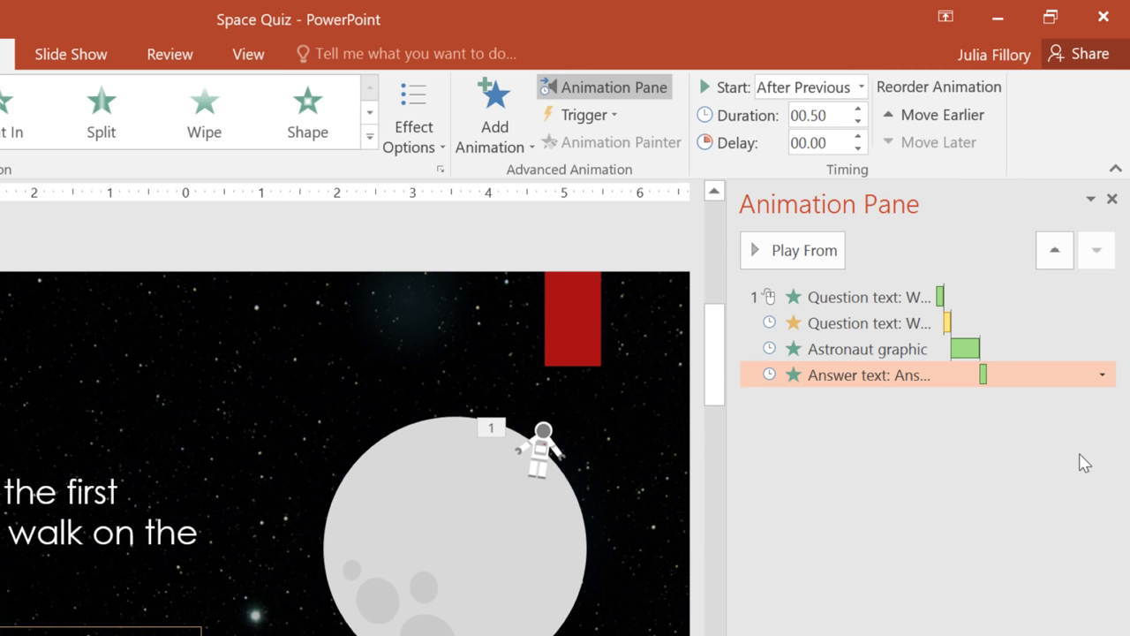
In the effect options of the answer text's Fade animation, set the text to animate by letter.
click(1102, 376)
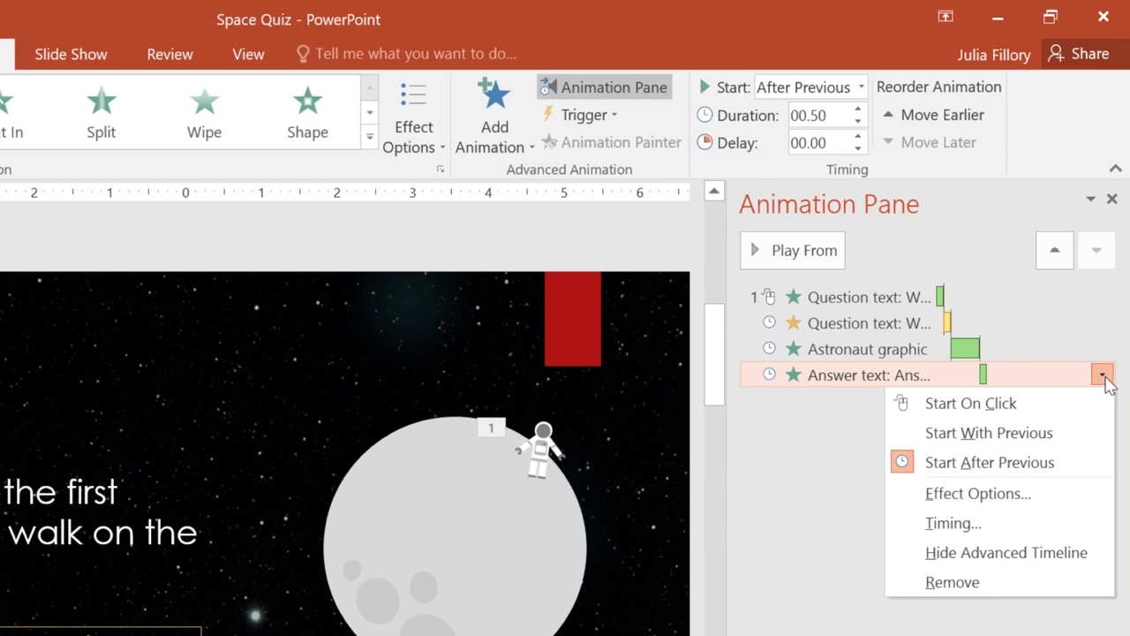
click(1051, 494)
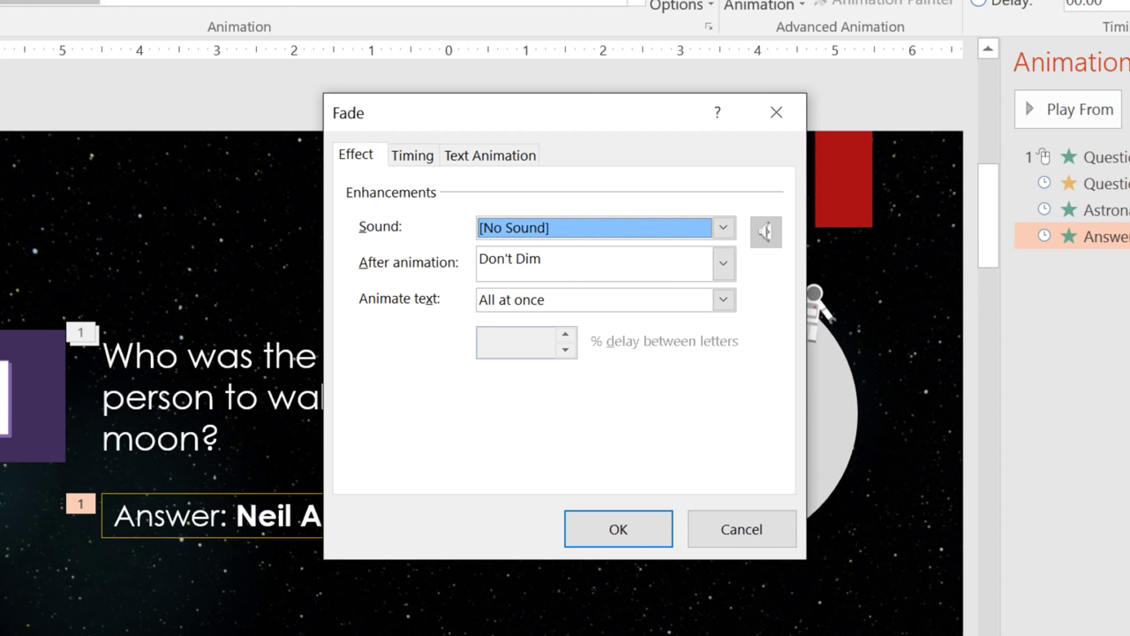
click(723, 301)
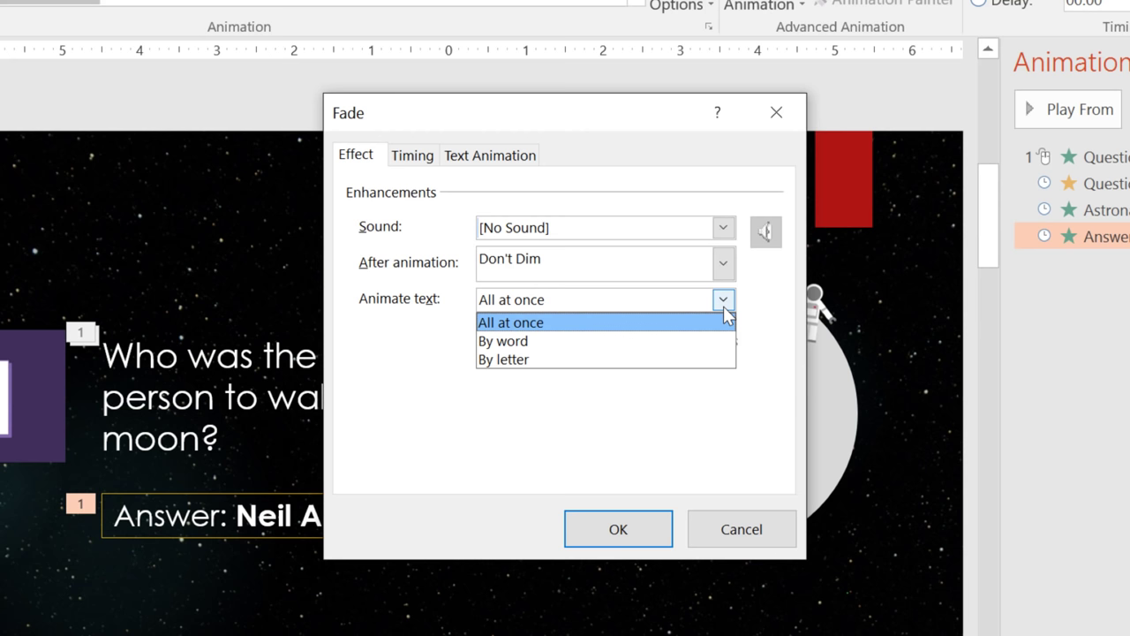
click(723, 359)
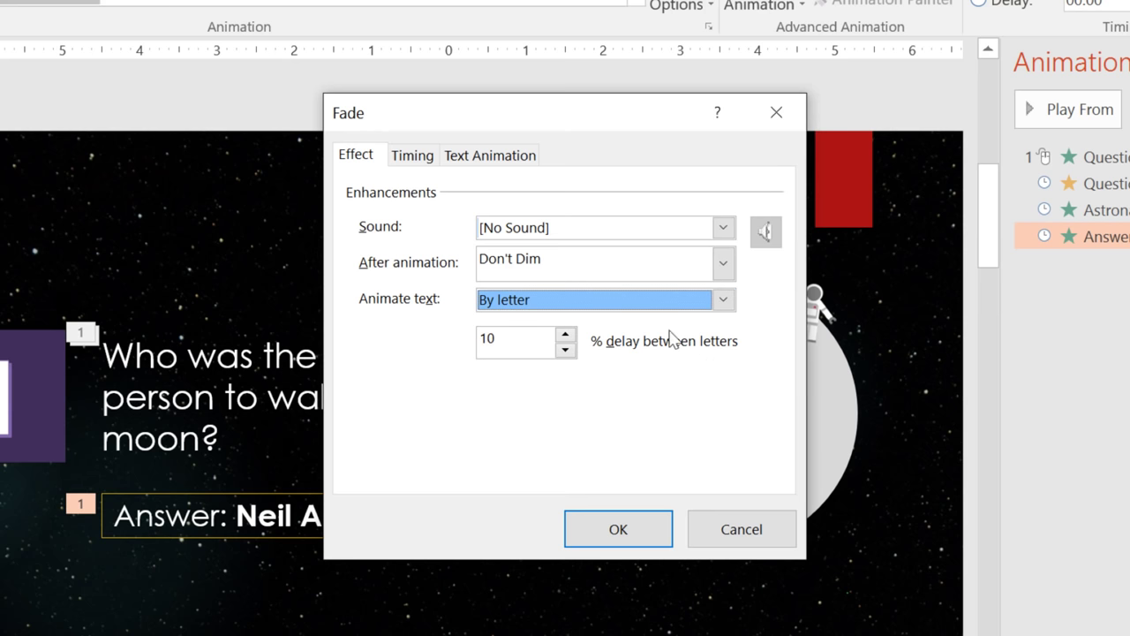
Set the answer text's Fade animation delay to 0.75 seconds and apply the effect settings.
click(415, 158)
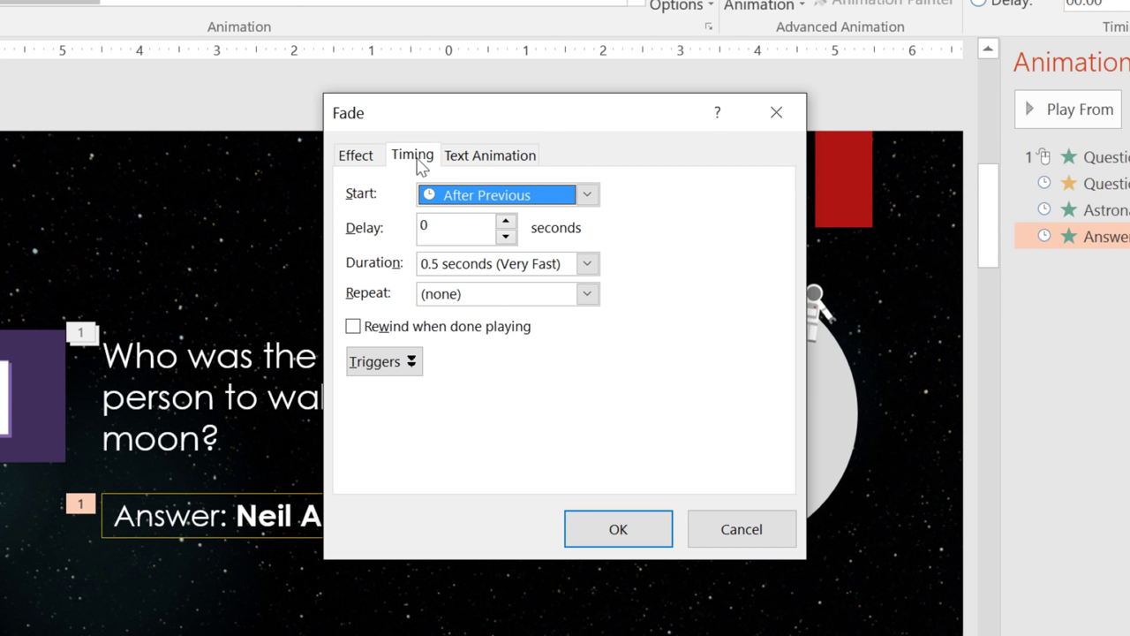
click(435, 226)
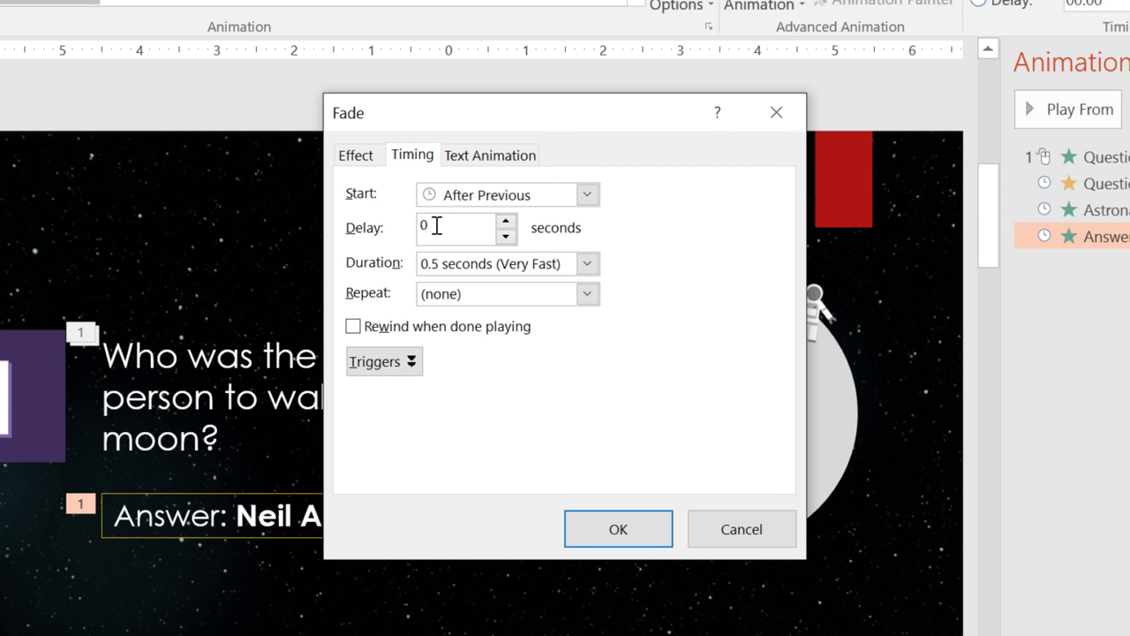
text(.75)
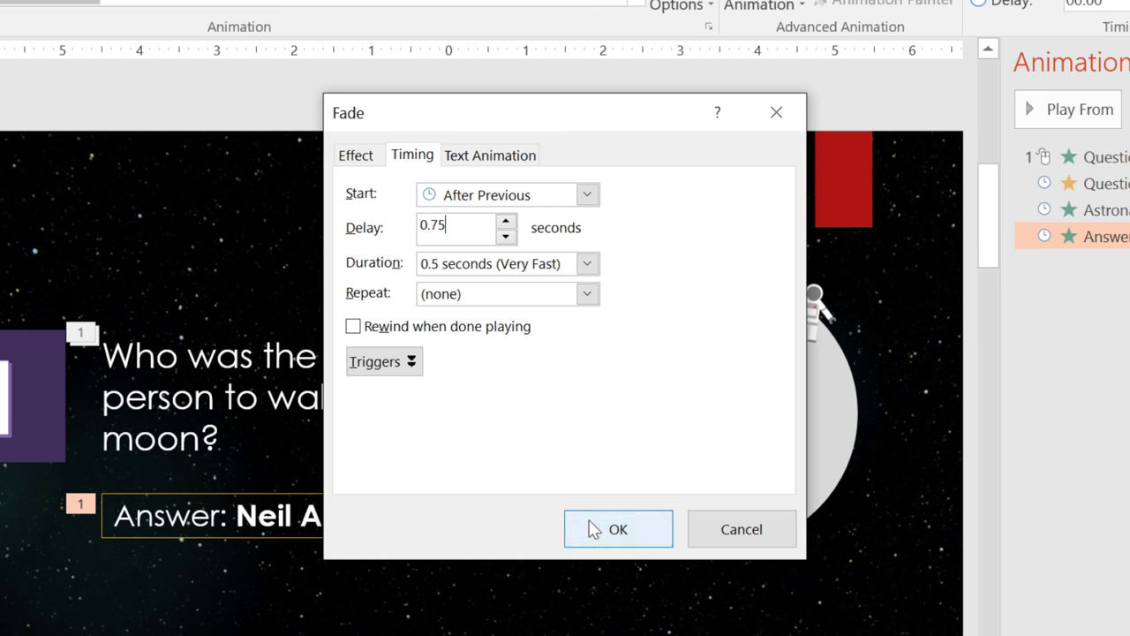
click(618, 529)
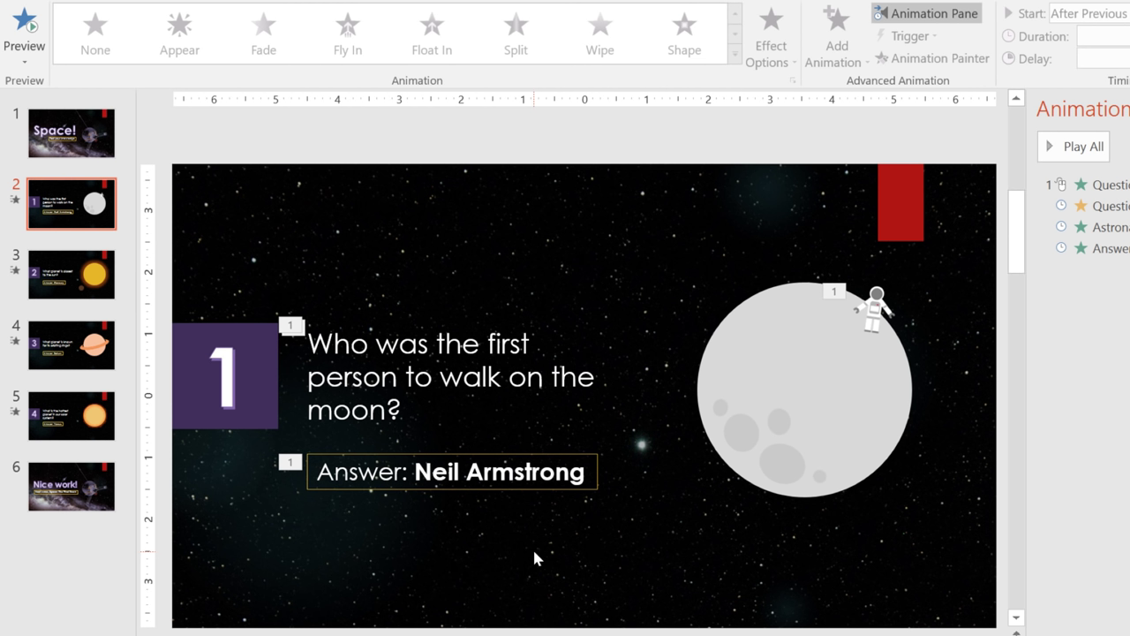
Copy the answer box's animation from slide 2 to the answer box on slide 3 with the Animation Painter.
click(499, 492)
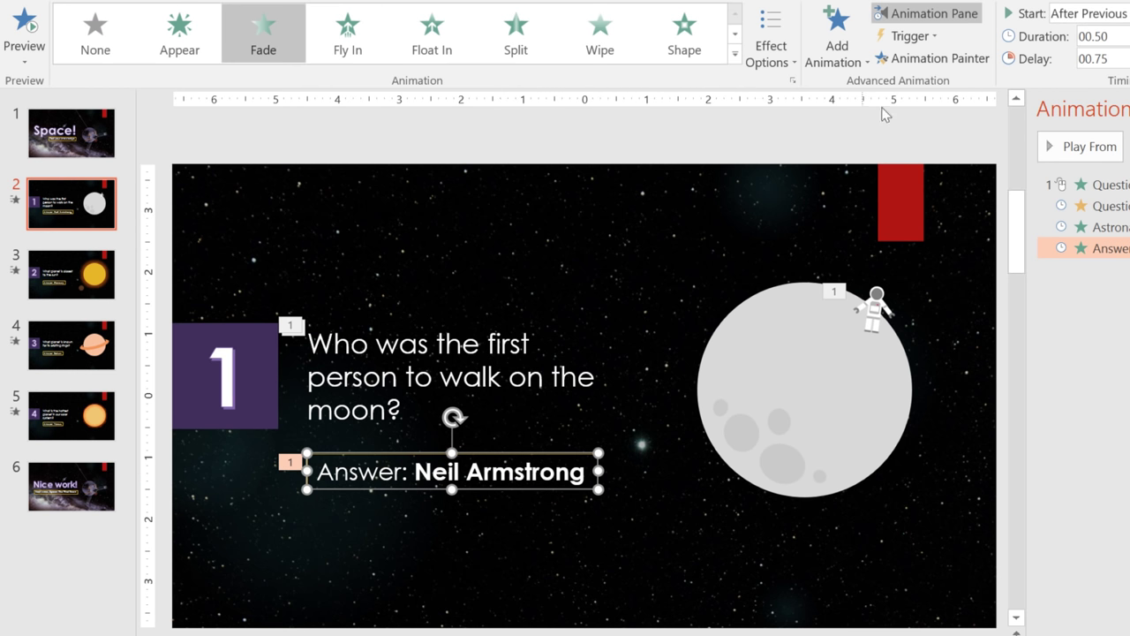
click(914, 64)
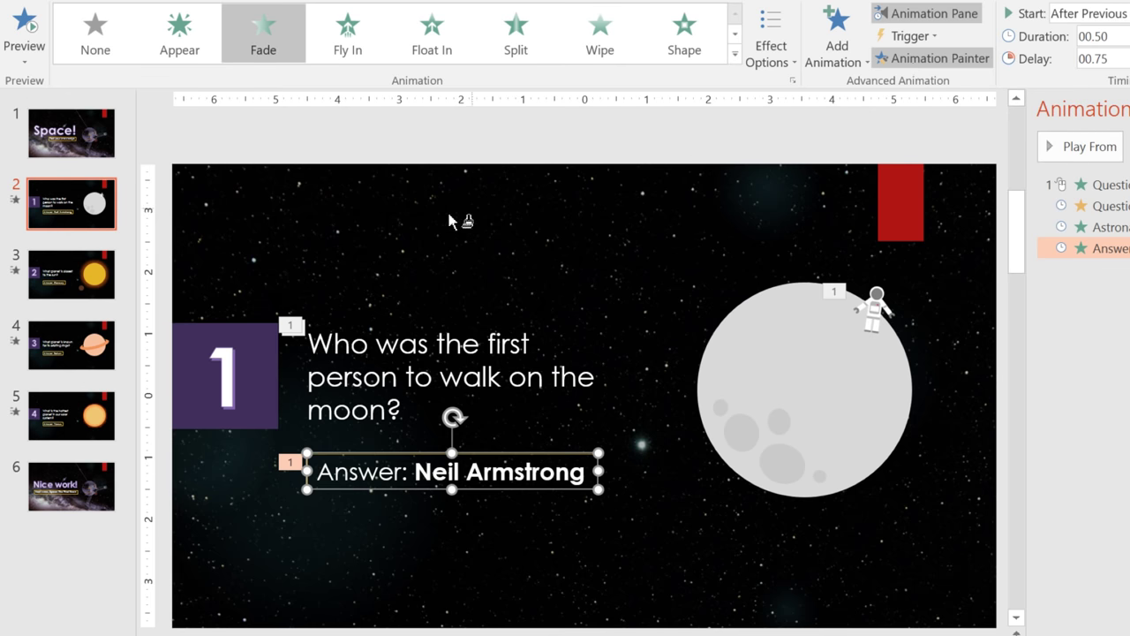
click(98, 274)
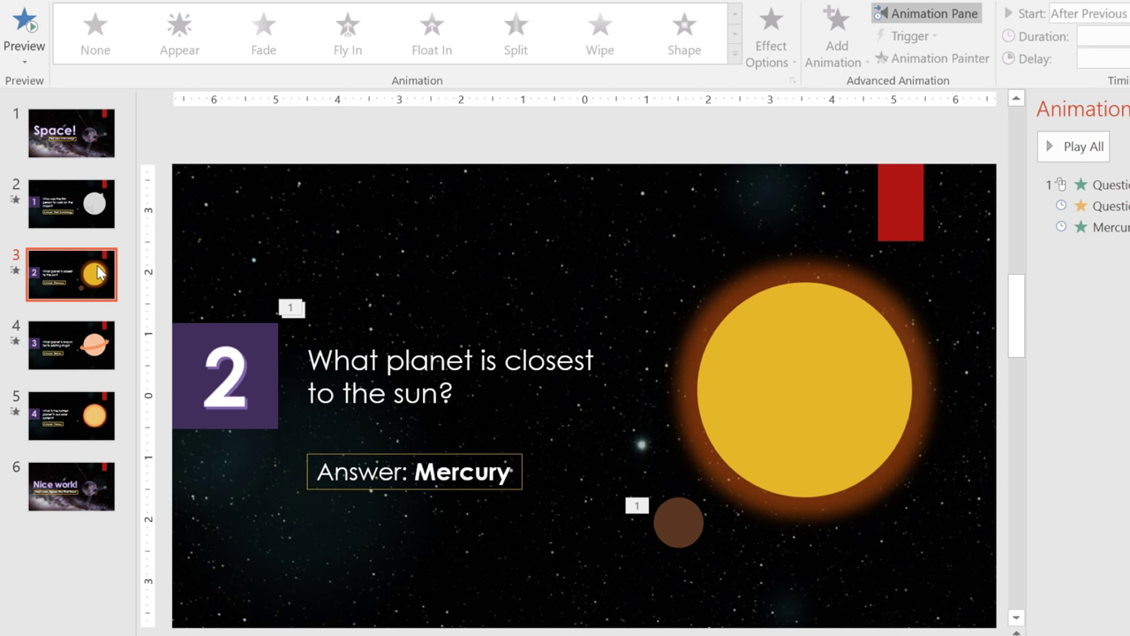
click(351, 461)
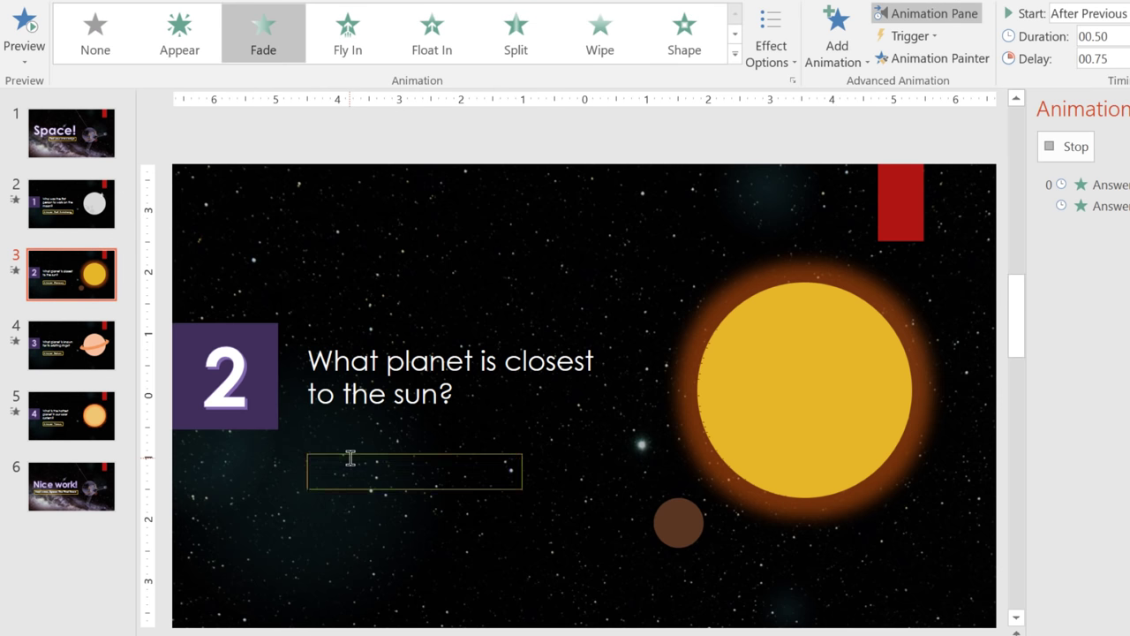